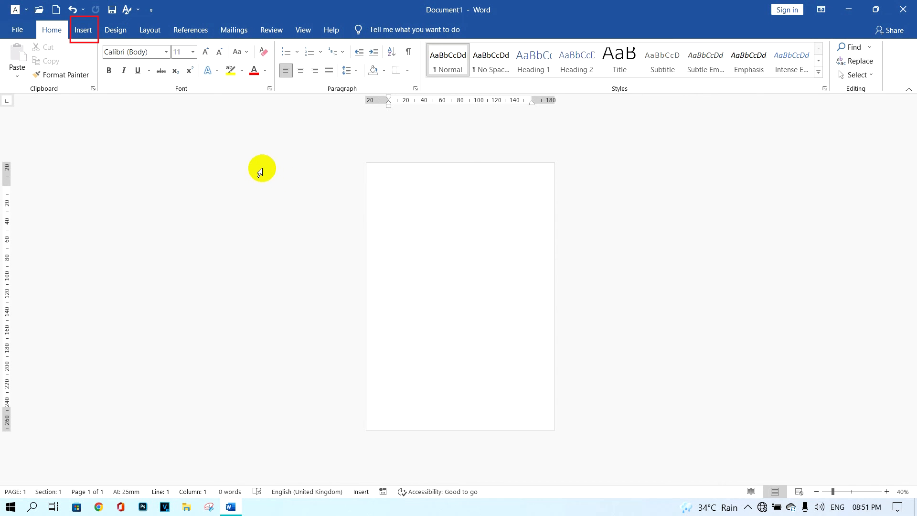
# Try inserting a page break and setting the page orientation to Landscape
pyautogui.click(83, 30)
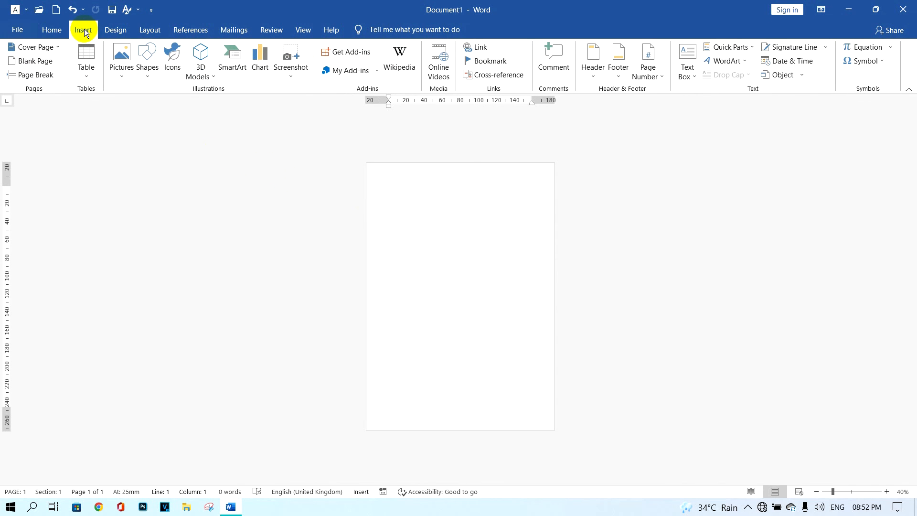
pyautogui.click(35, 75)
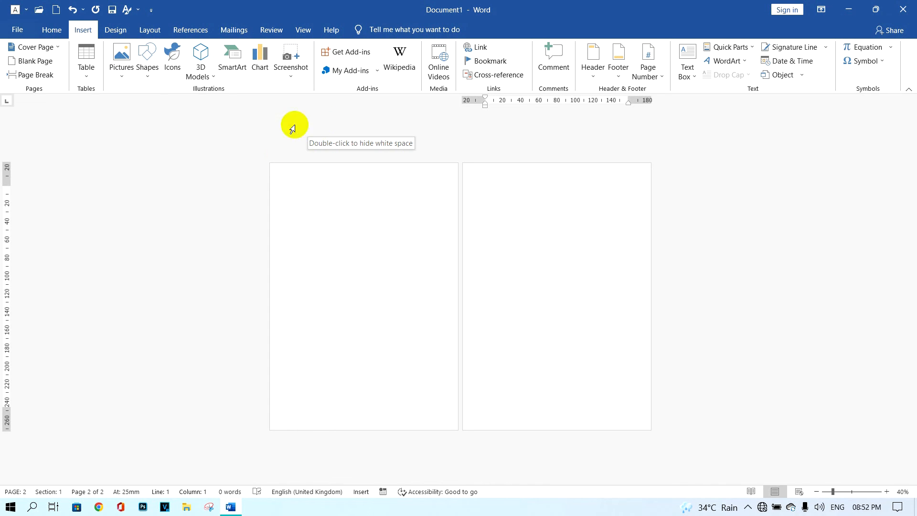
pyautogui.click(149, 30)
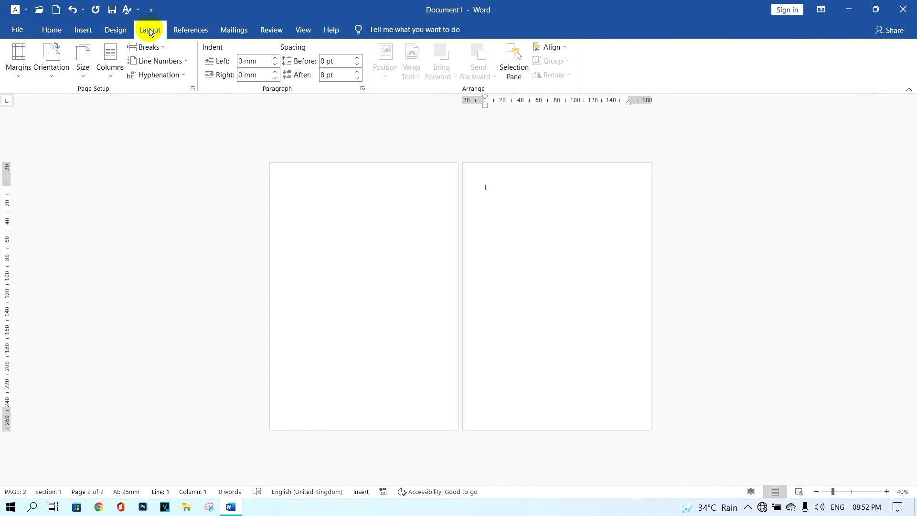
pyautogui.click(50, 71)
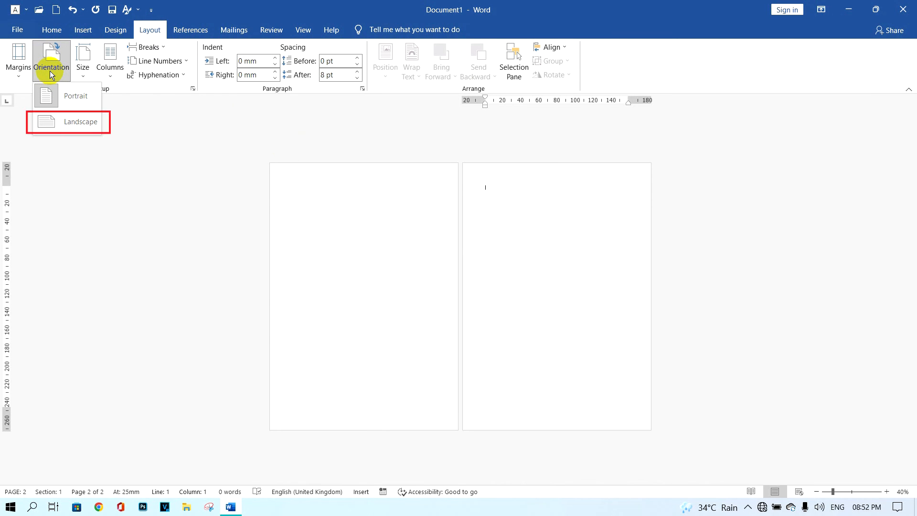
pyautogui.click(76, 123)
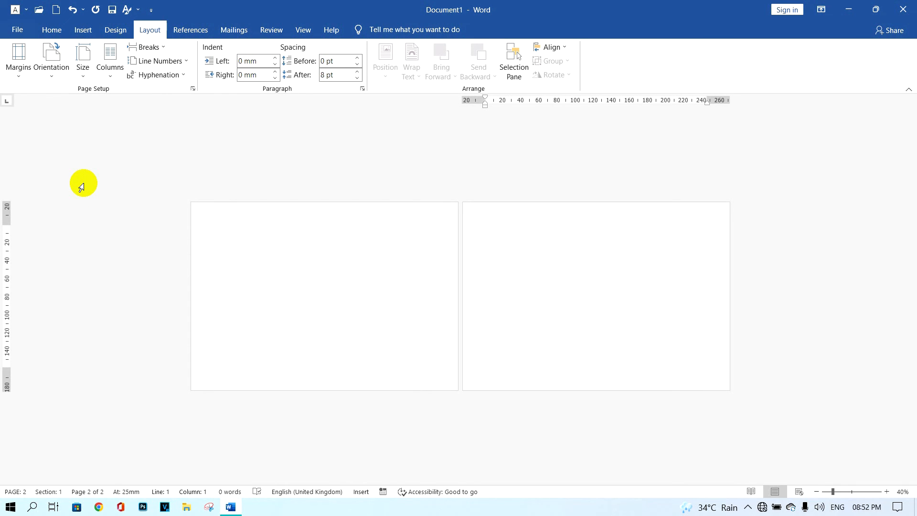
pyautogui.click(72, 9)
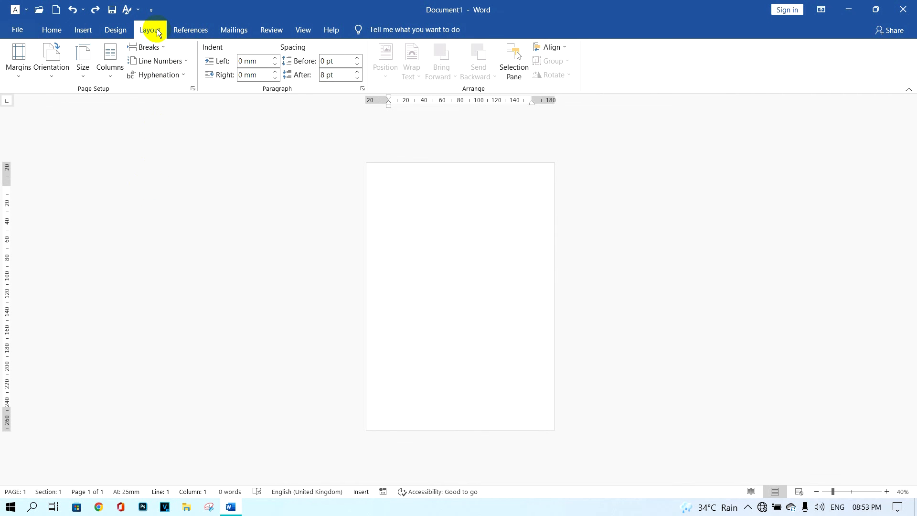
# Insert a Next Page section break and set the new second page's orientation to Landscape
pyautogui.click(162, 47)
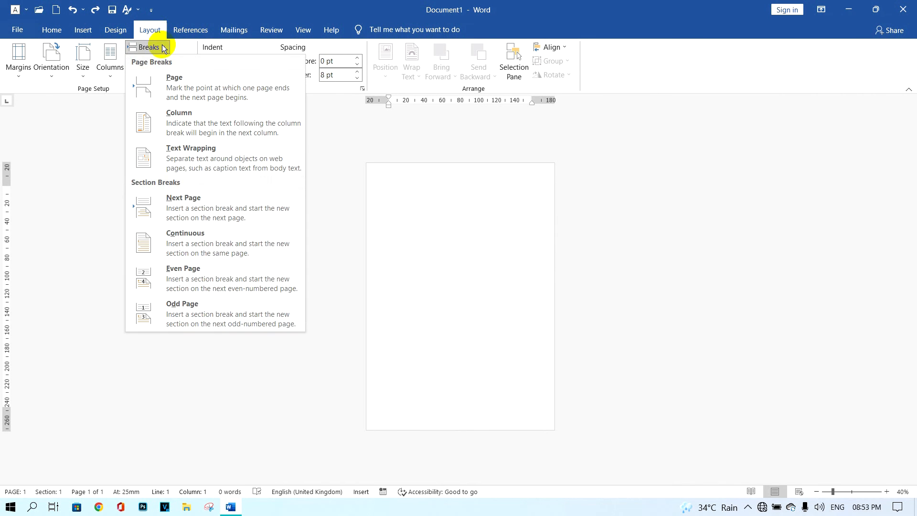
pyautogui.click(238, 216)
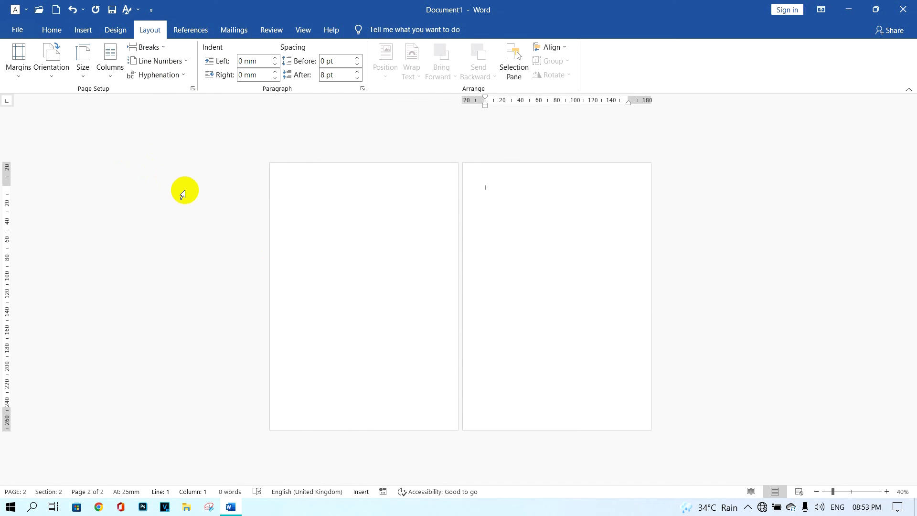
pyautogui.click(55, 73)
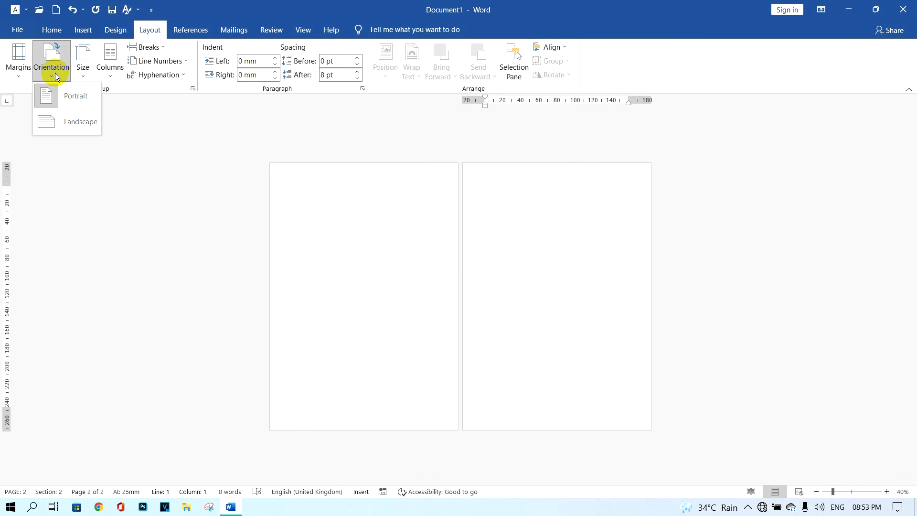
pyautogui.click(76, 123)
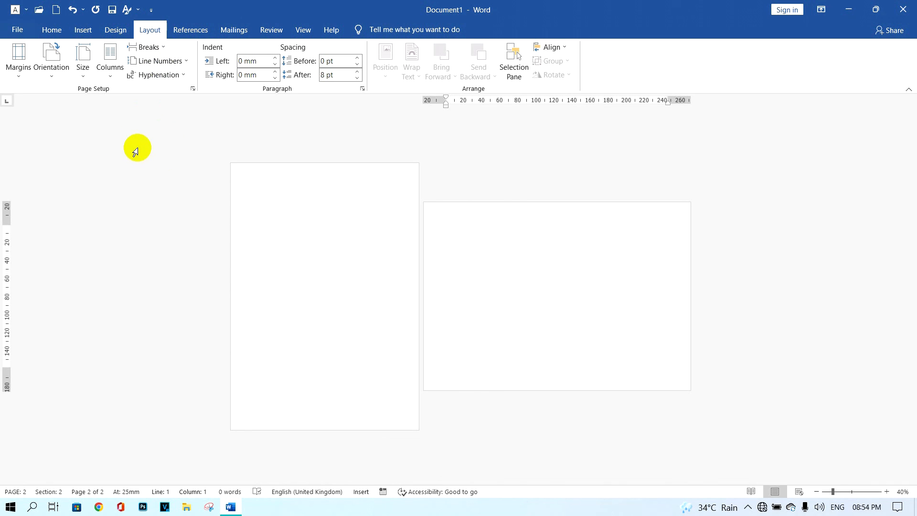
# Insert another Next Page section break after the landscape page and set the third page's orientation to Portrait
pyautogui.click(159, 47)
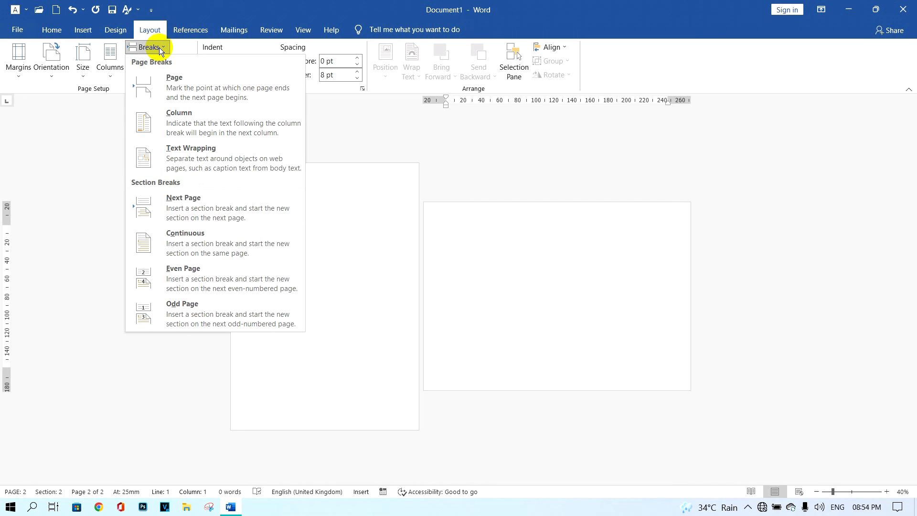
pyautogui.click(217, 207)
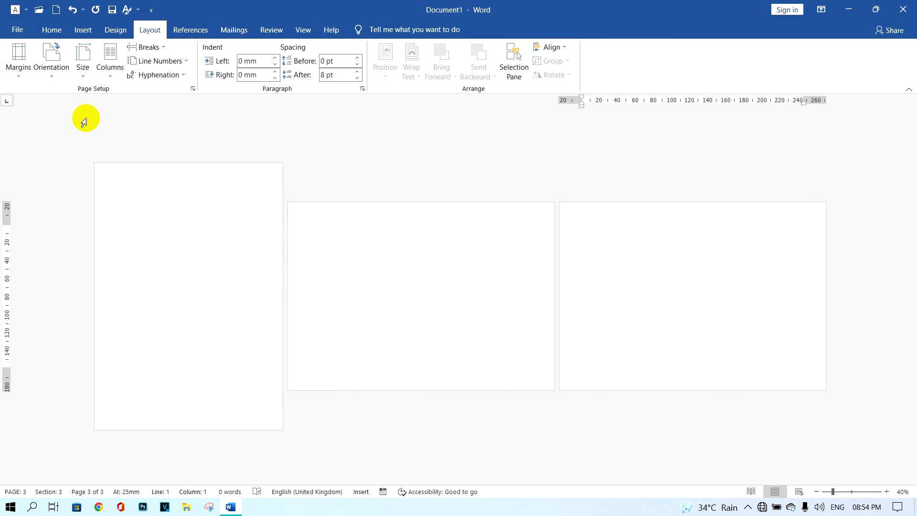
pyautogui.click(56, 71)
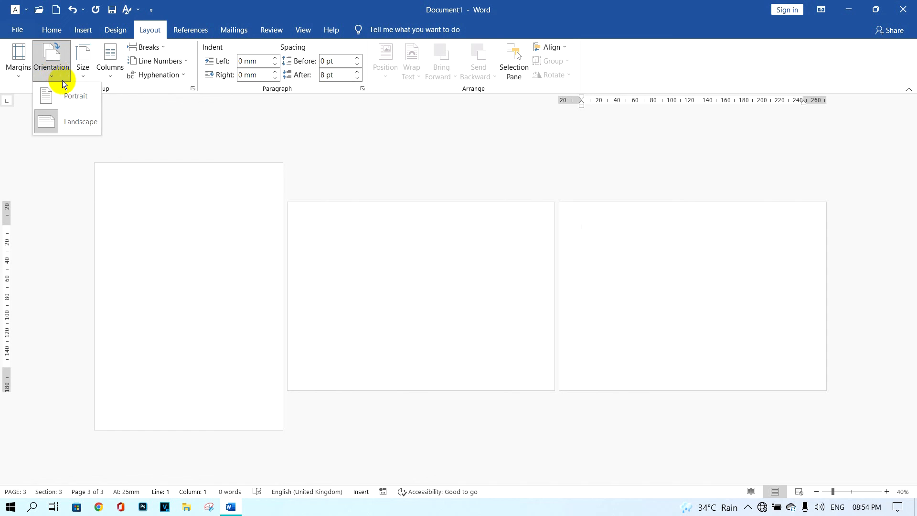
pyautogui.click(75, 97)
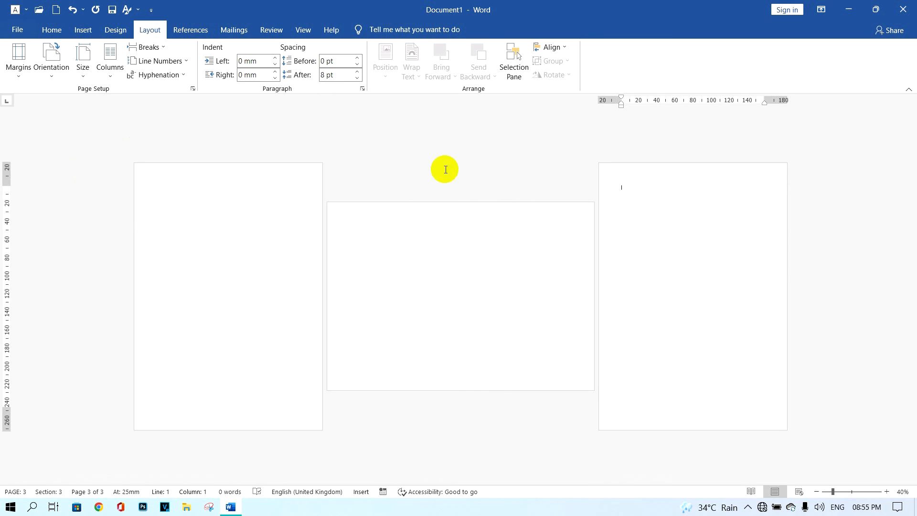
# Insert three page breaks in the blank document to make four portrait pages
pyautogui.click(83, 31)
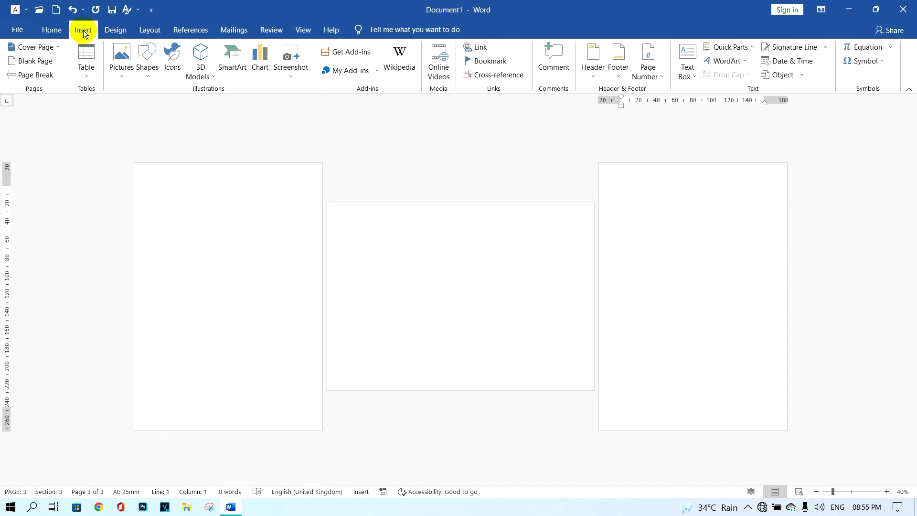
pyautogui.click(43, 75)
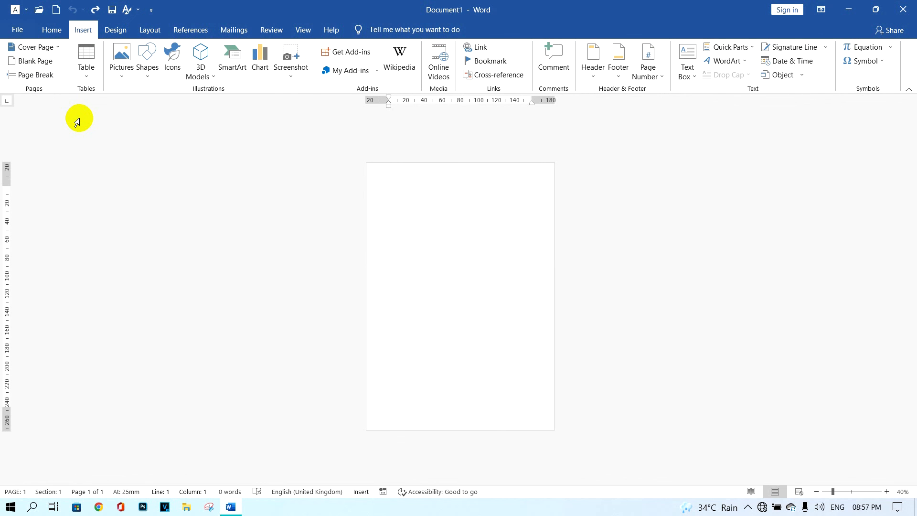
pyautogui.click(48, 77)
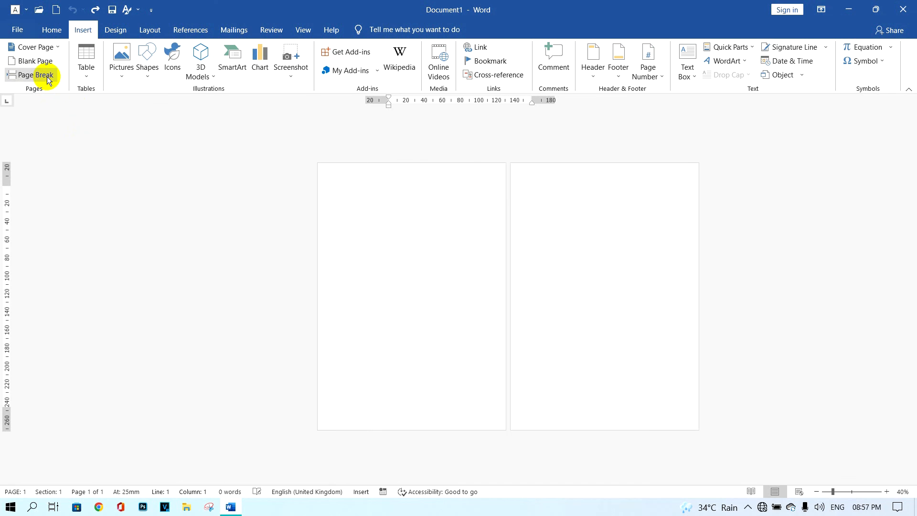
pyautogui.click(48, 78)
pyautogui.click(49, 80)
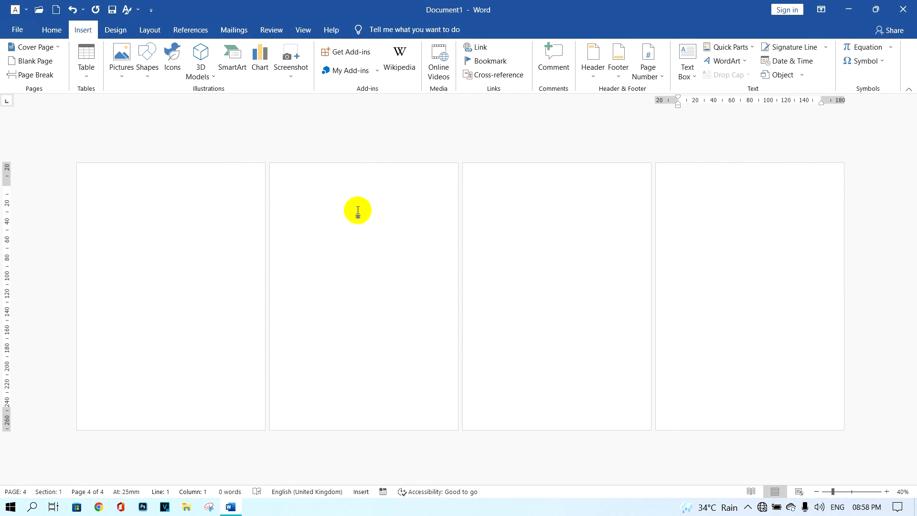
# Insert a Continuous section break at the start of page 2 and set the orientation from there to Landscape
pyautogui.click(291, 186)
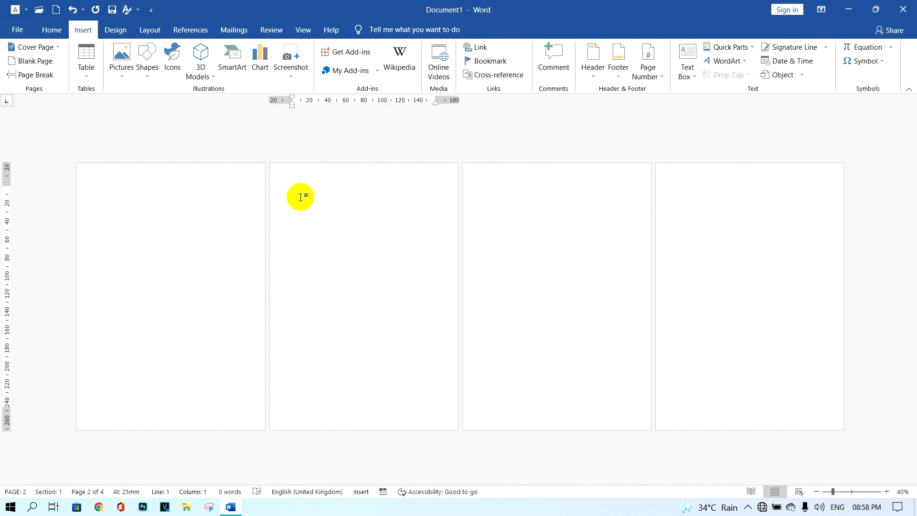
pyautogui.click(146, 32)
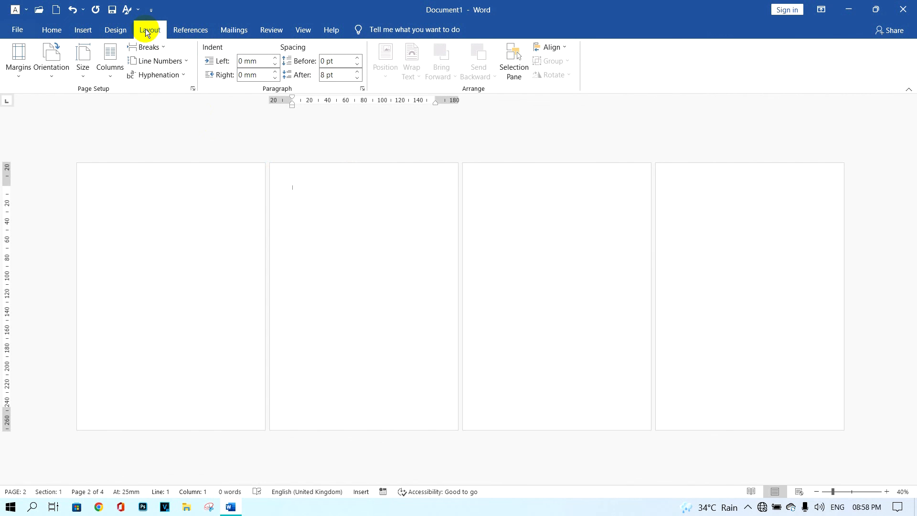
pyautogui.click(155, 48)
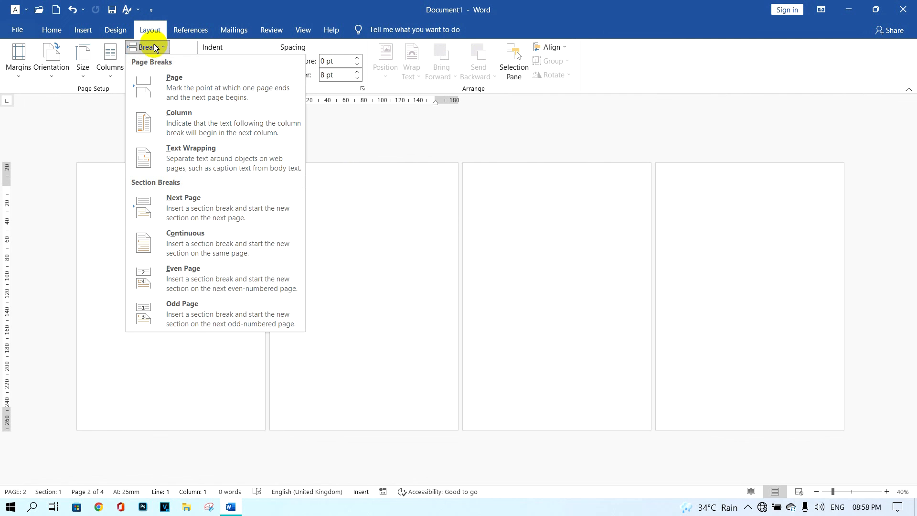
pyautogui.click(239, 236)
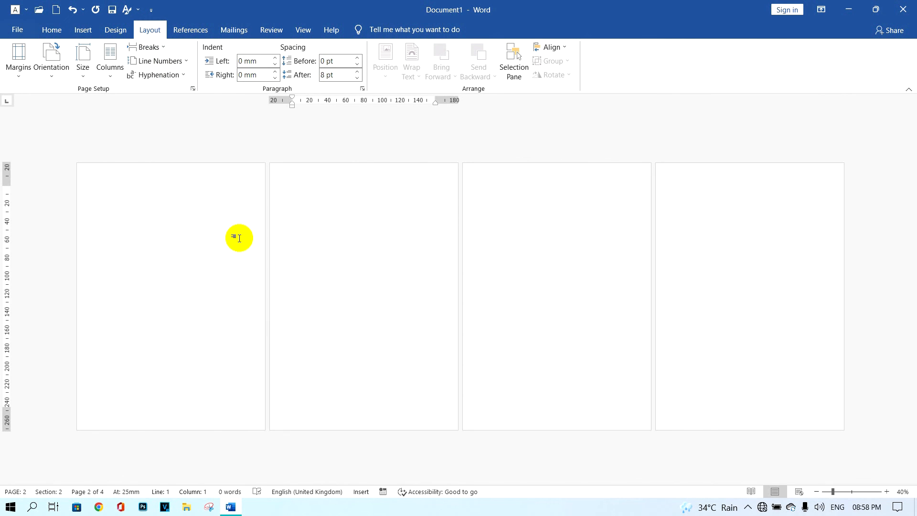
pyautogui.click(53, 73)
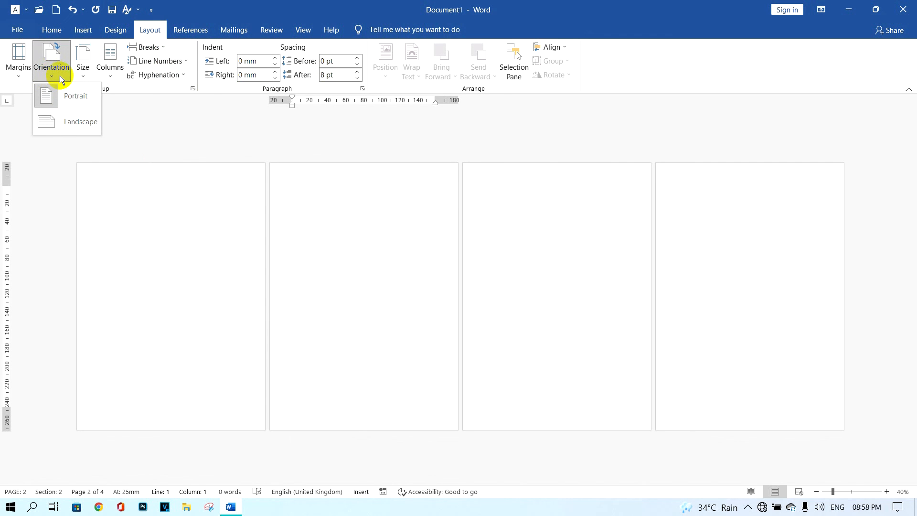
pyautogui.click(84, 124)
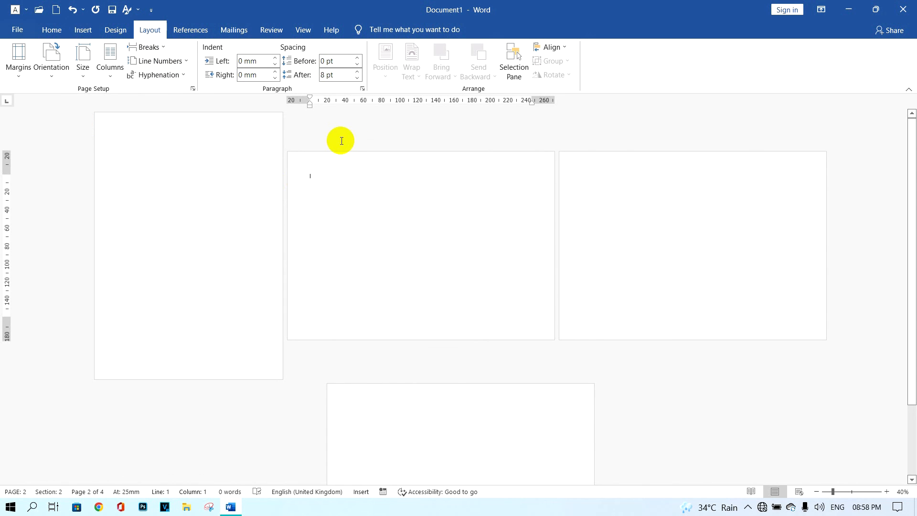
# Insert a Continuous section break at the start of page 3 and set the orientation from there to Portrait
pyautogui.click(593, 180)
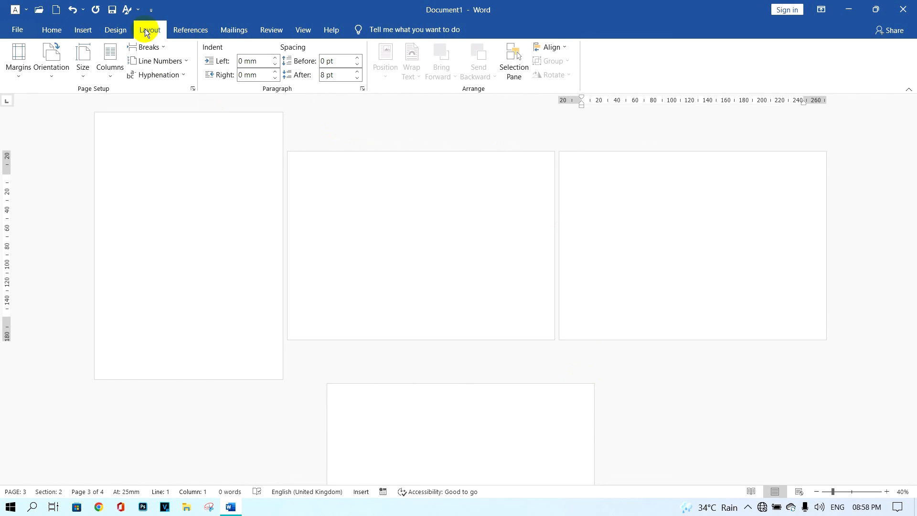
pyautogui.click(159, 47)
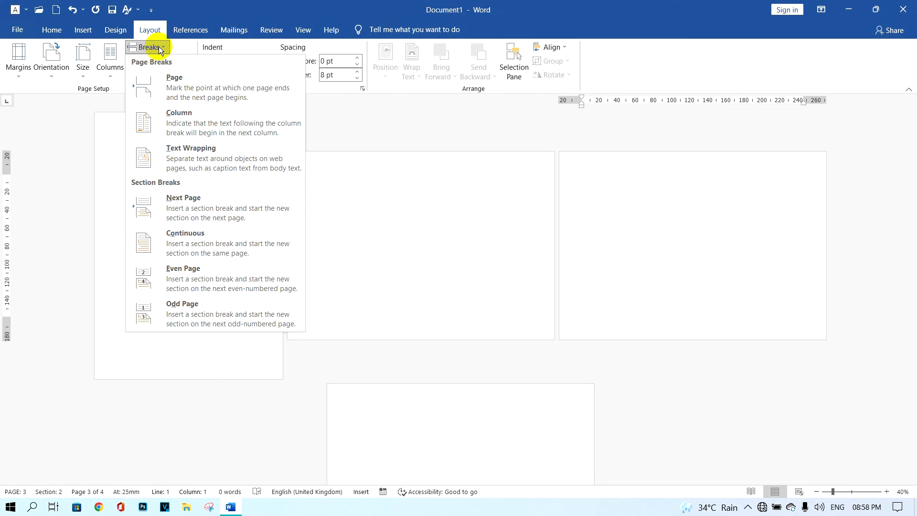
pyautogui.click(232, 239)
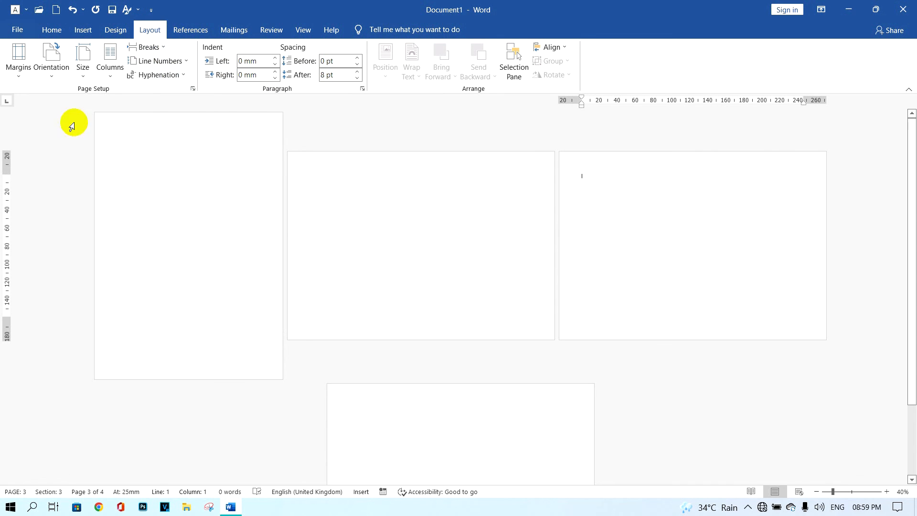
pyautogui.click(49, 72)
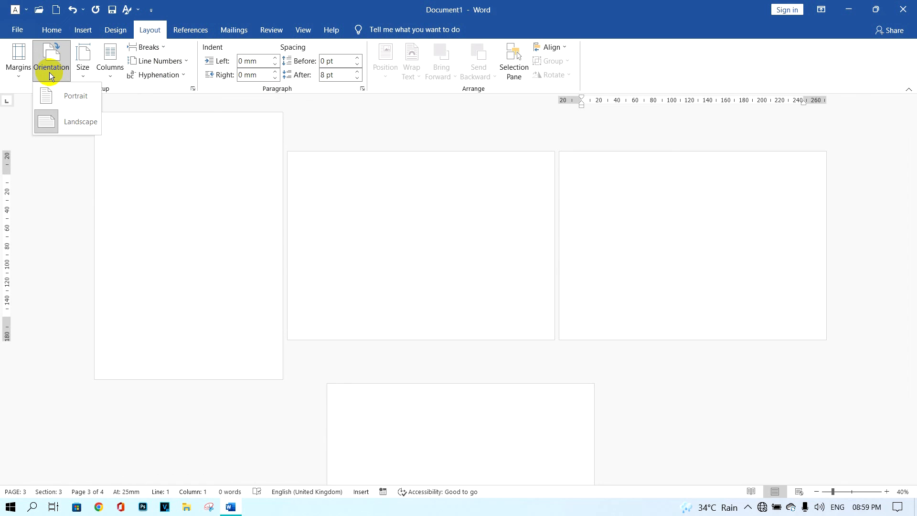
pyautogui.click(76, 97)
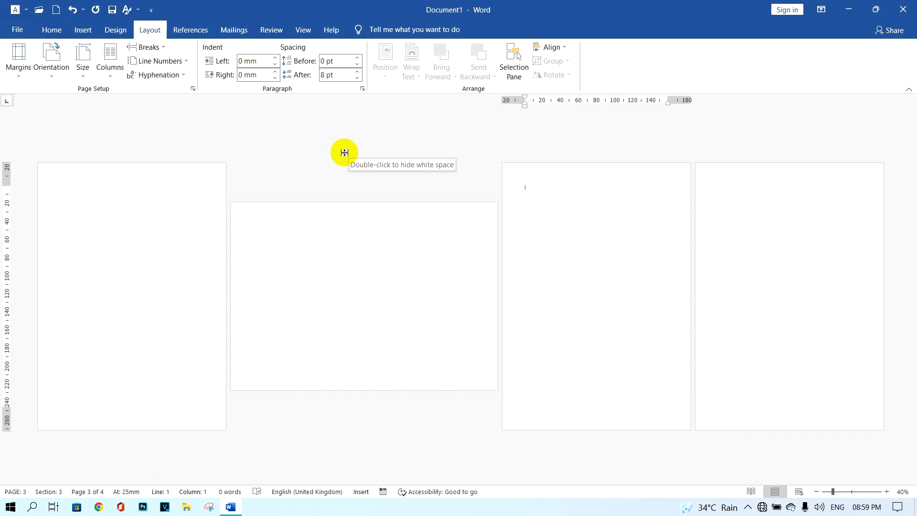
# Insert the built-in footer that has a horizontal line and the page number in a black box
pyautogui.click(82, 31)
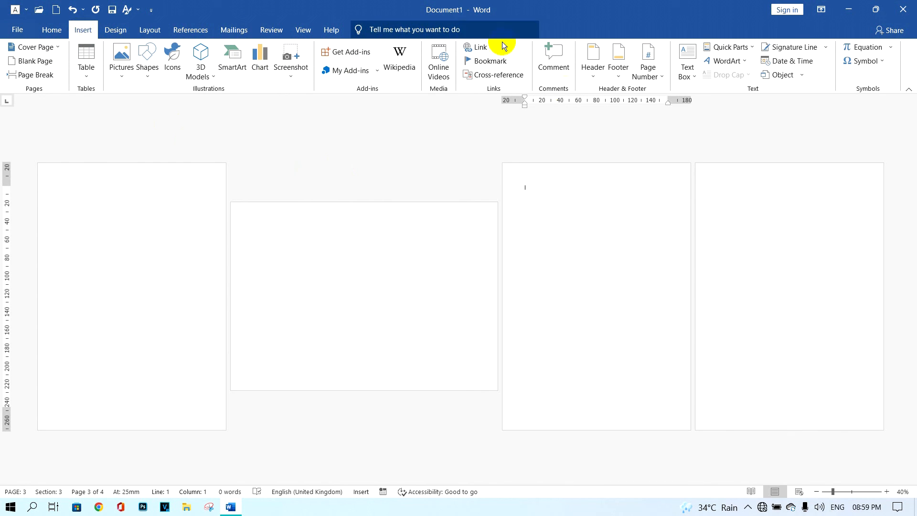
pyautogui.click(619, 72)
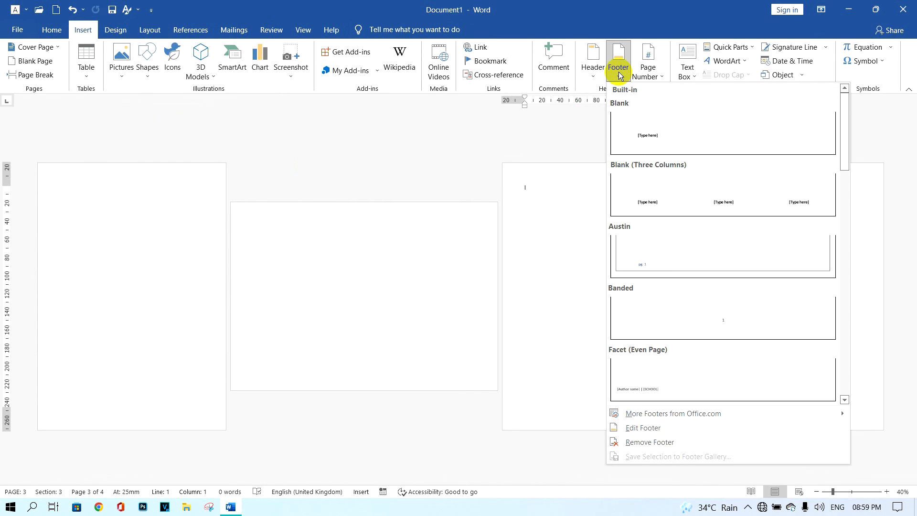
pyautogui.moveTo(843, 128); pyautogui.dragTo(841, 348)
pyautogui.click(747, 301)
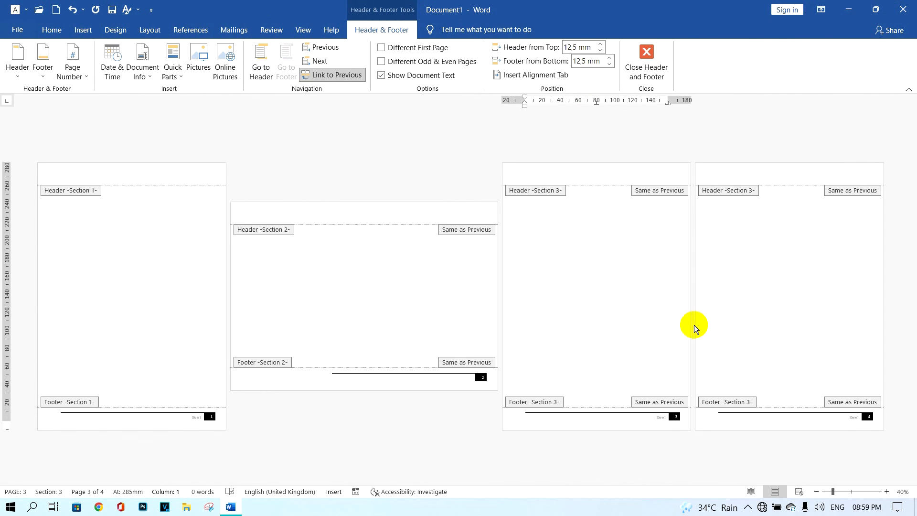